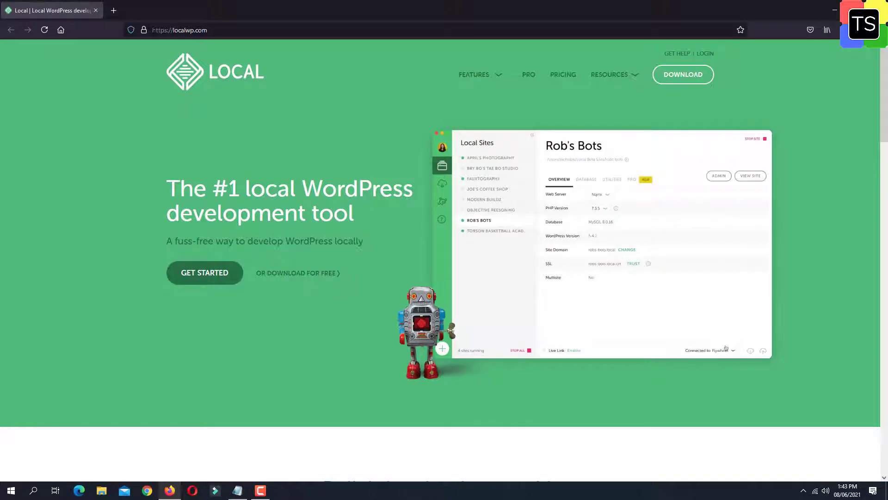
# - Browse the localwp.com pricing plan comparison, then open the Download Local platform prompt
pyautogui.click(562, 76)
pyautogui.scroll(-5, 823, 174)
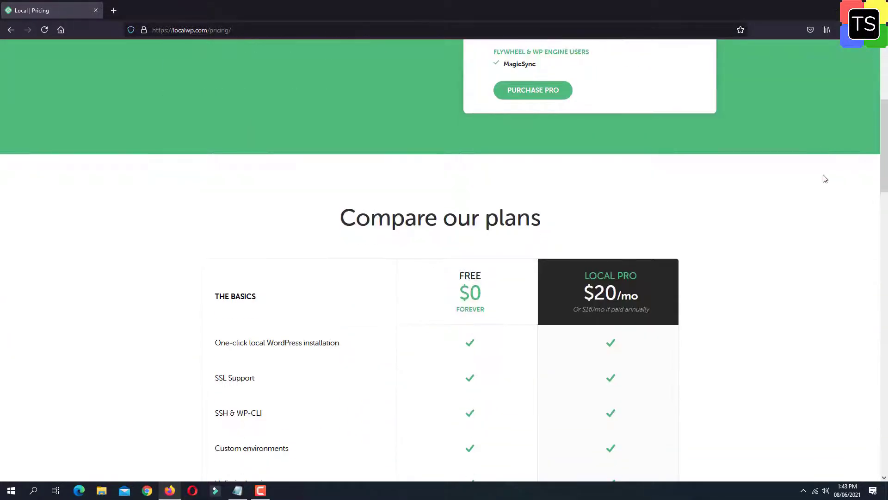
pyautogui.scroll(-3, 825, 179)
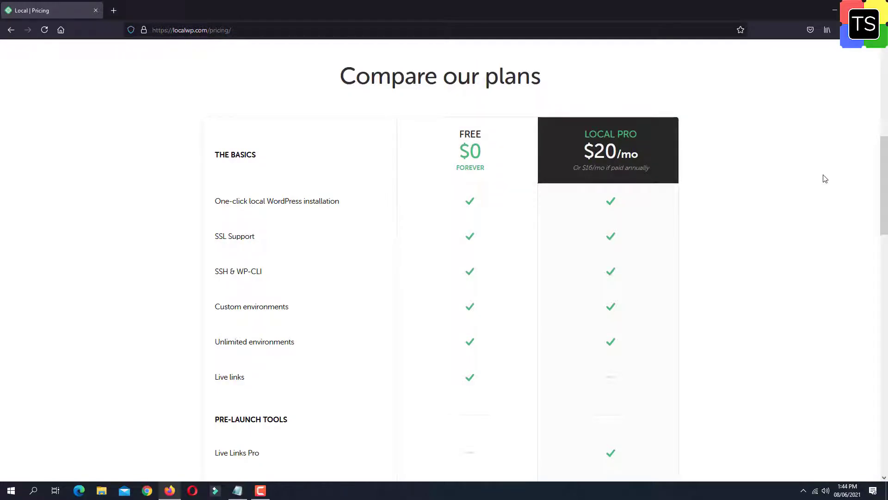
pyautogui.scroll(6, 824, 179)
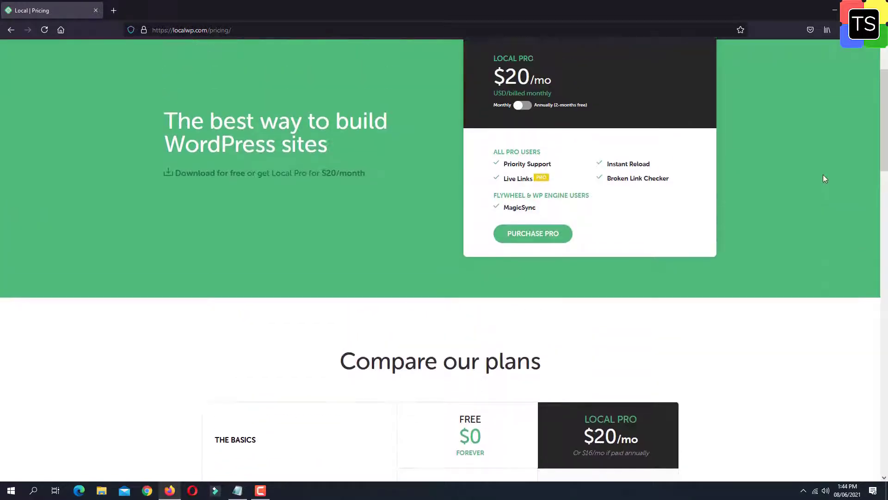
pyautogui.scroll(2, 823, 175)
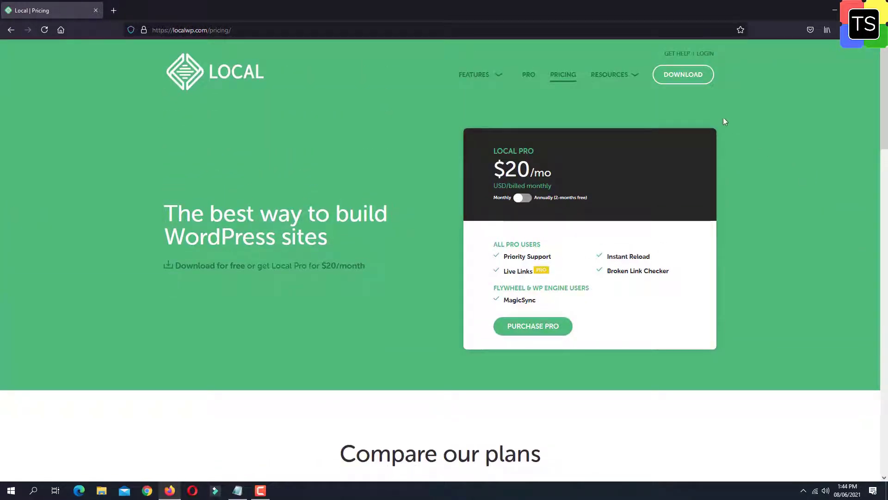
pyautogui.click(692, 79)
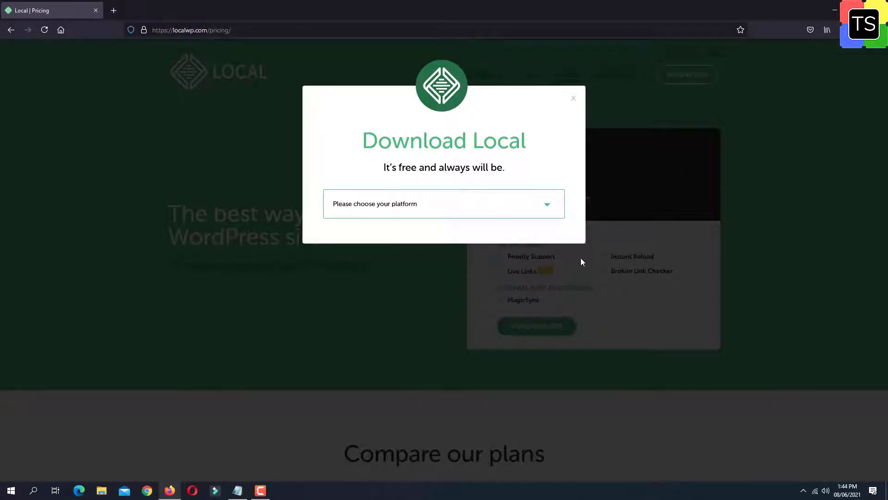
# - Choose Windows as the platform and fill in the first name, last name, work e-mail and phone number
pyautogui.click(550, 215)
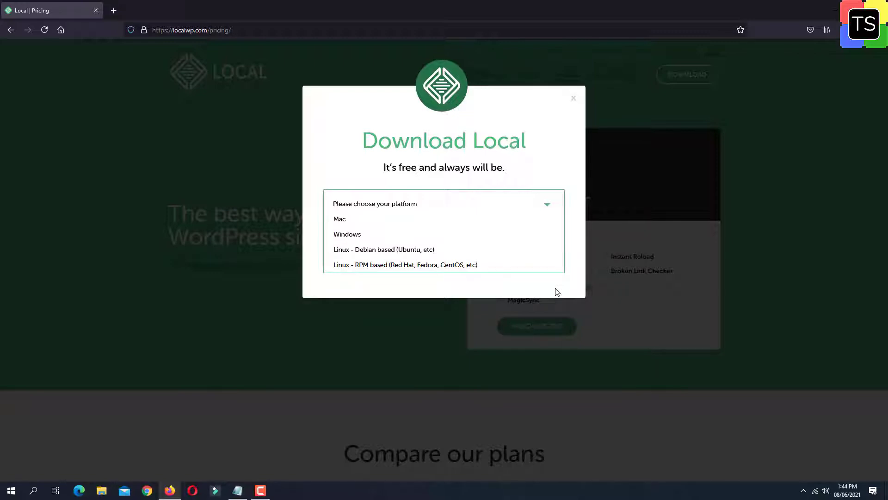
pyautogui.click(356, 234)
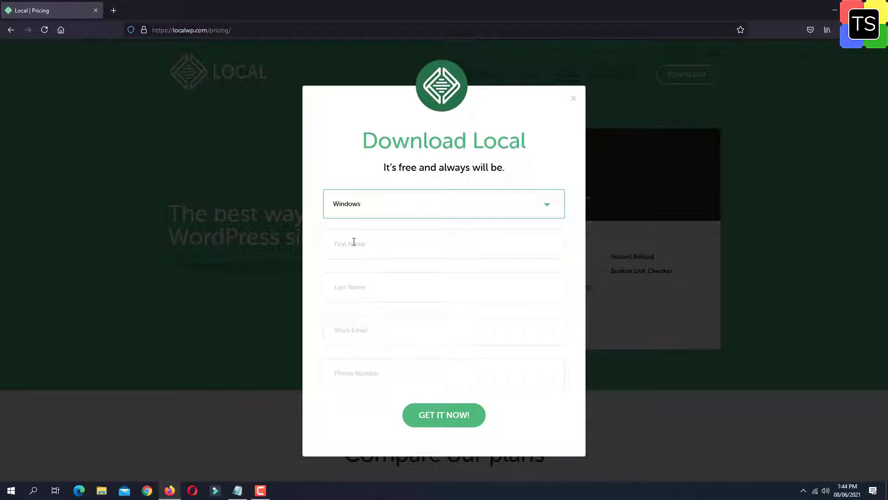
pyautogui.click(354, 242)
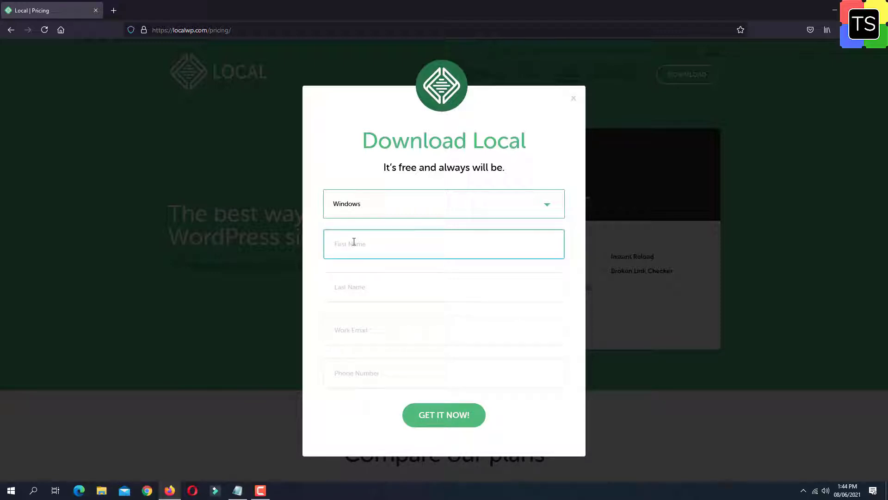
pyautogui.write('Ranjan')
pyautogui.press('Tab')
pyautogui.write('R')
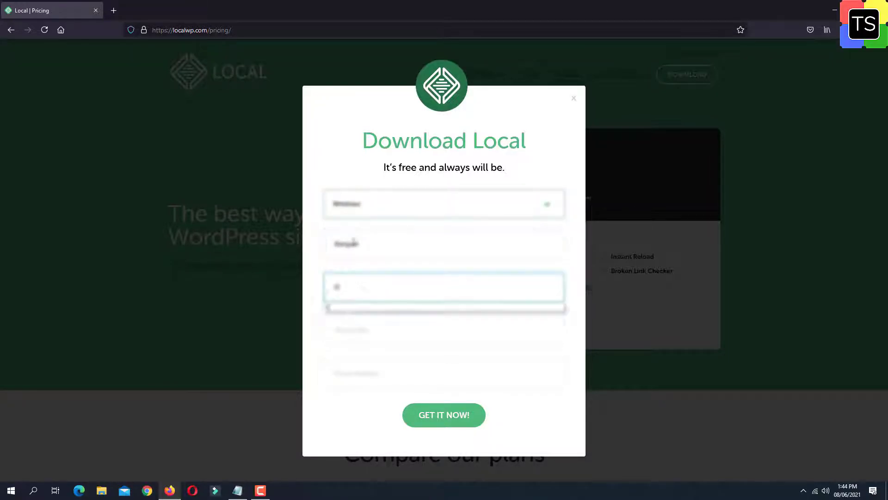
pyautogui.press('Tab')
pyautogui.press('Down')
pyautogui.press('Tab')
pyautogui.write('0000000000')
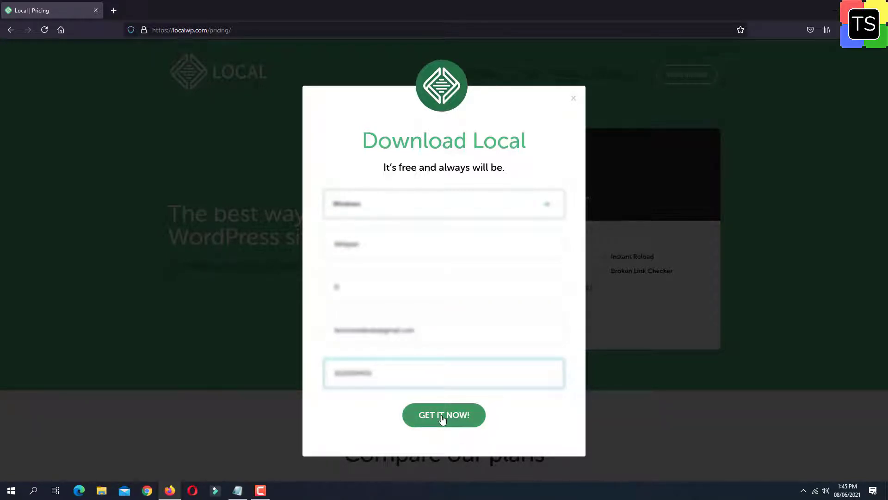
# - Submit the form, save the local-5.10.5-windows.exe installer, and minimize Firefox
pyautogui.click(443, 418)
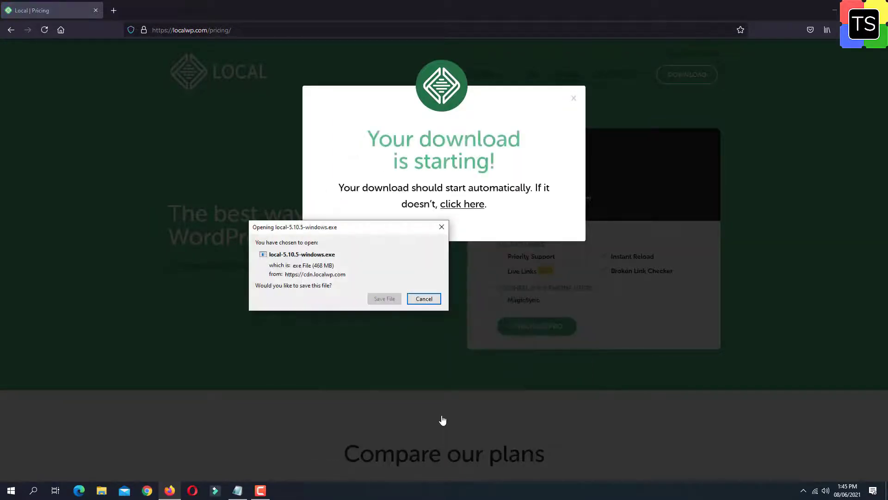
pyautogui.click(385, 299)
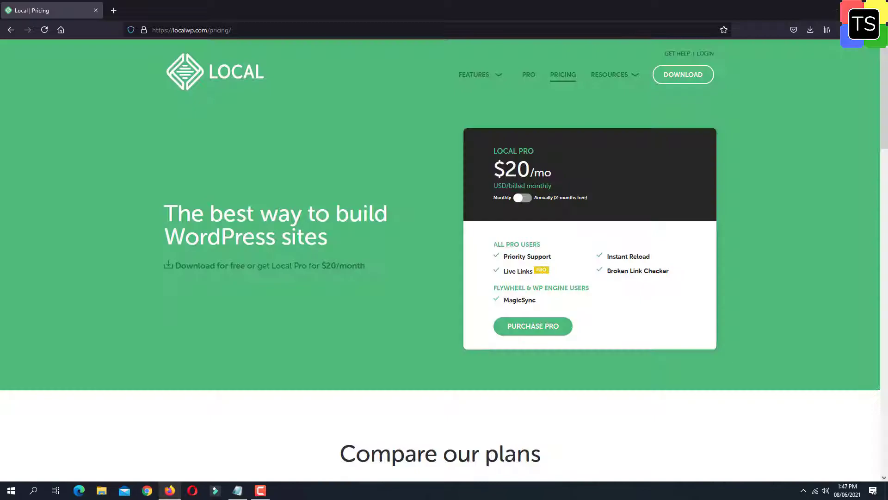
pyautogui.click(834, 10)
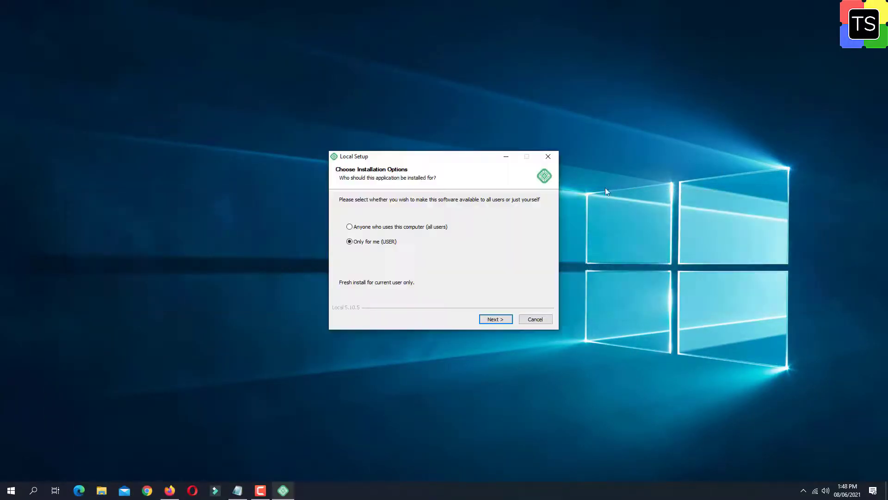
# - Install Local into D:\LocalWp and launch it when setup finishes
pyautogui.click(494, 319)
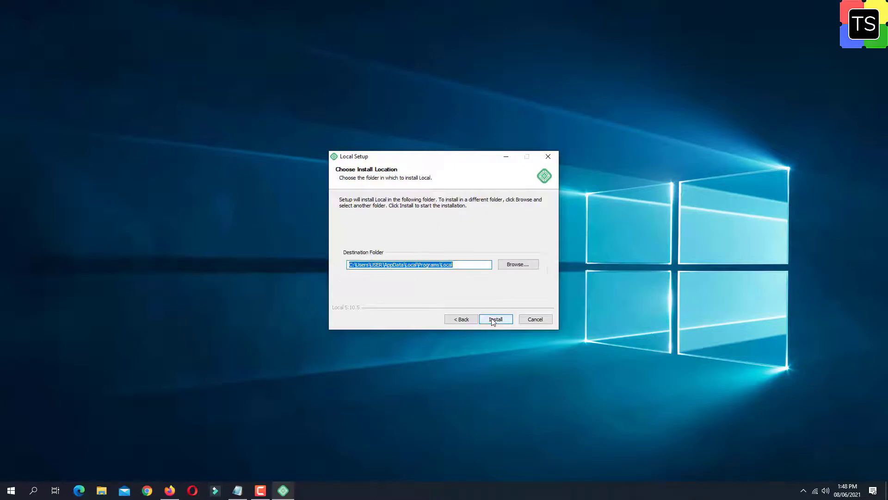
pyautogui.moveTo(352, 265); pyautogui.dragTo(337, 265)
pyautogui.write('D')
pyautogui.press('Right')
pyautogui.press('Right')
pyautogui.hotkey('shift', 'End')
pyautogui.write('LocalWp')
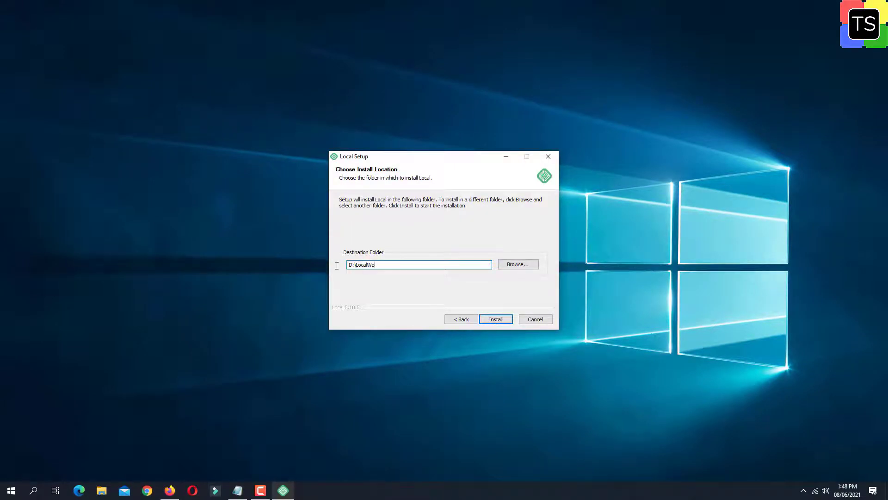
pyautogui.click(503, 320)
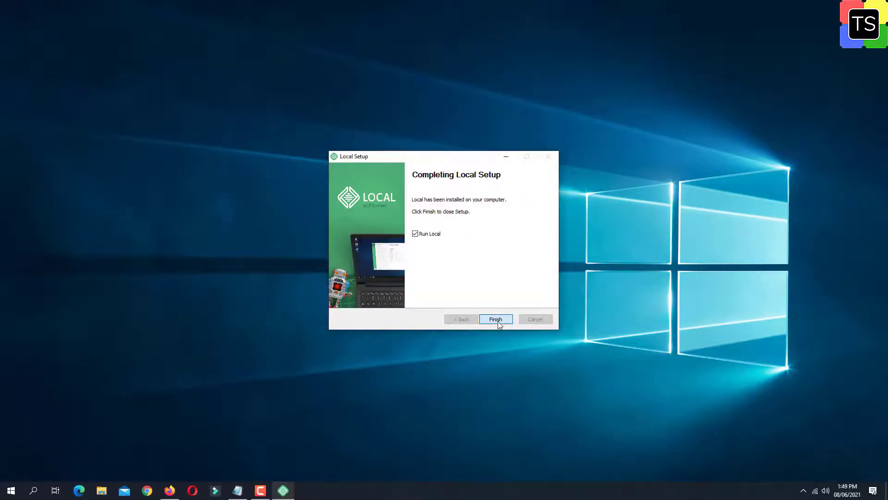
pyautogui.click(495, 319)
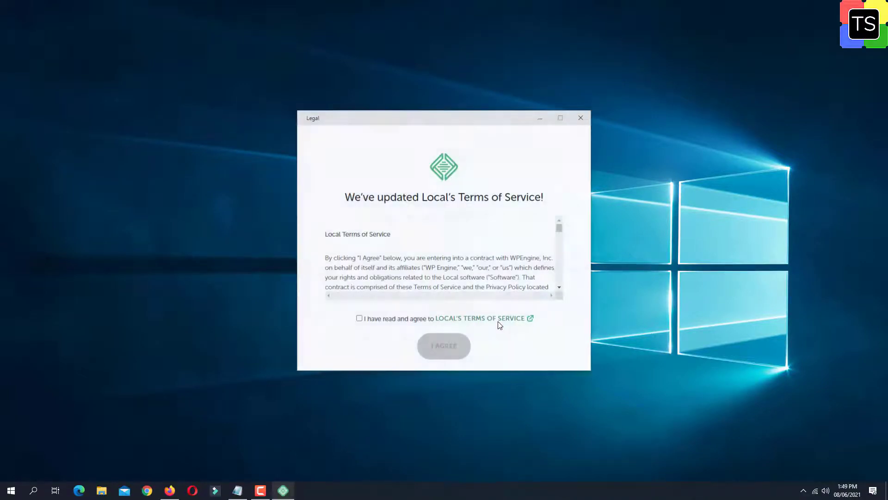
# - Accept Local's terms of service, decline error reporting, and dismiss the Headless promo
pyautogui.click(360, 319)
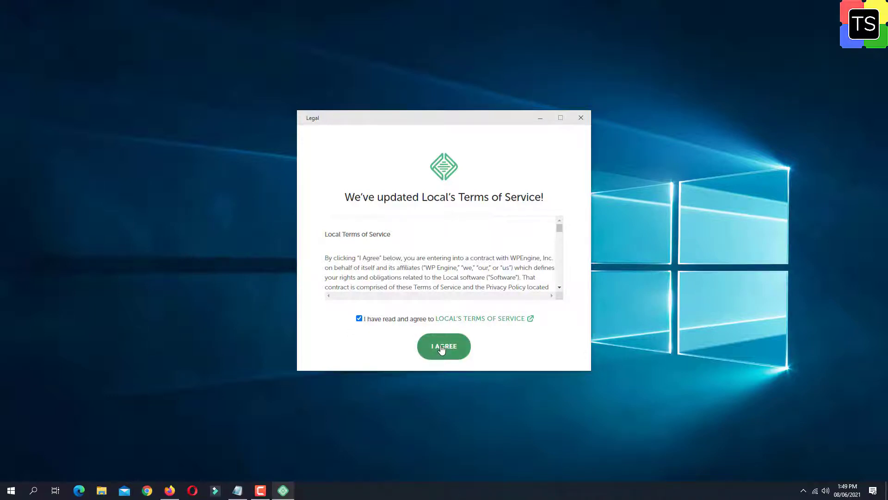
pyautogui.click(442, 350)
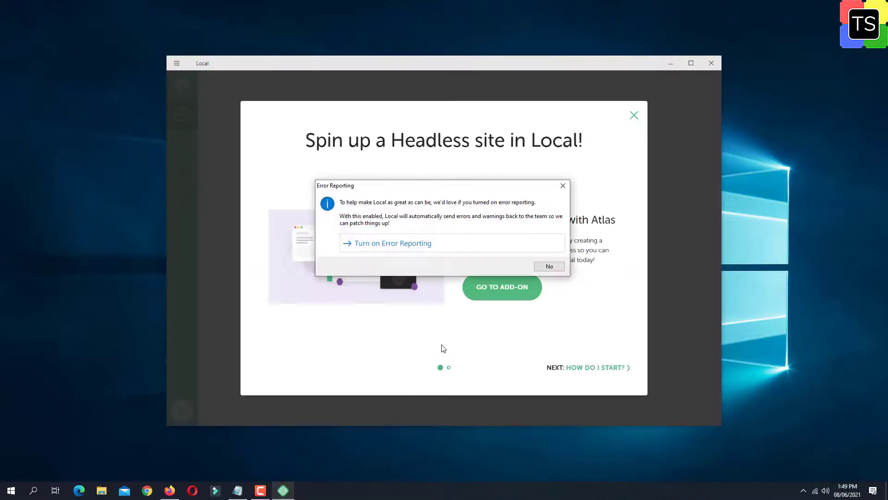
pyautogui.click(550, 266)
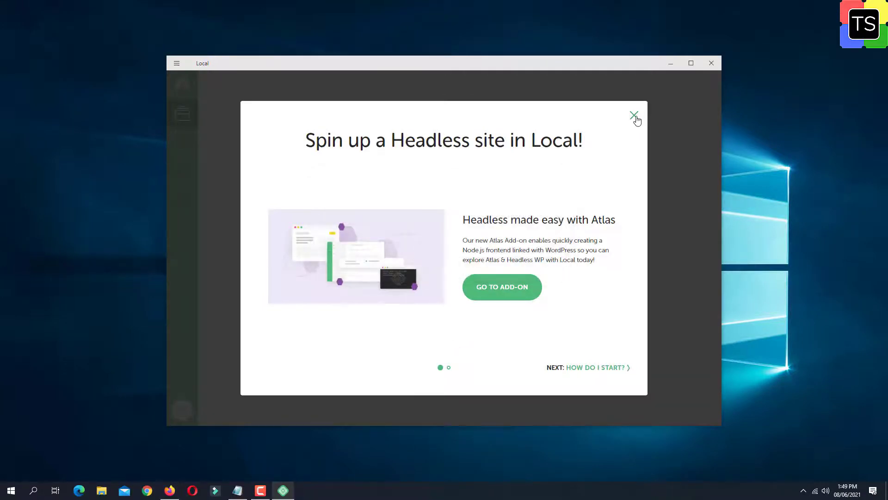
pyautogui.click(635, 116)
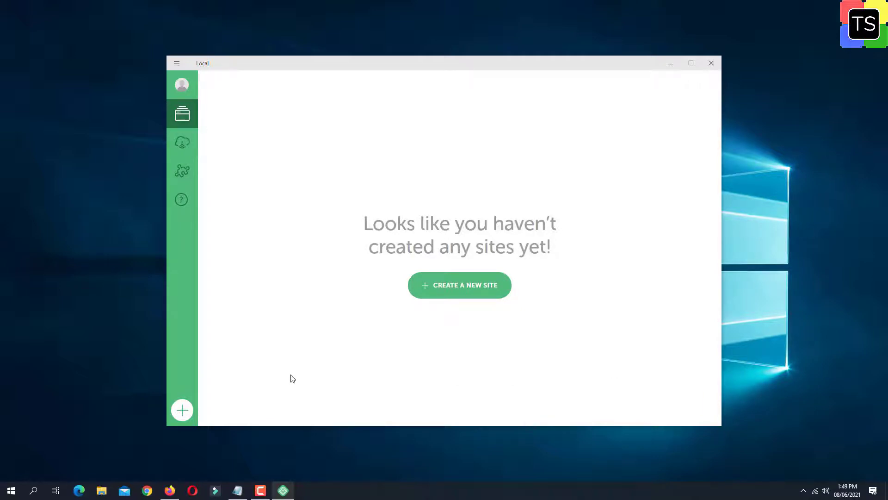
# - Start a new site named 'Test Website' with the default environment settings
pyautogui.click(182, 411)
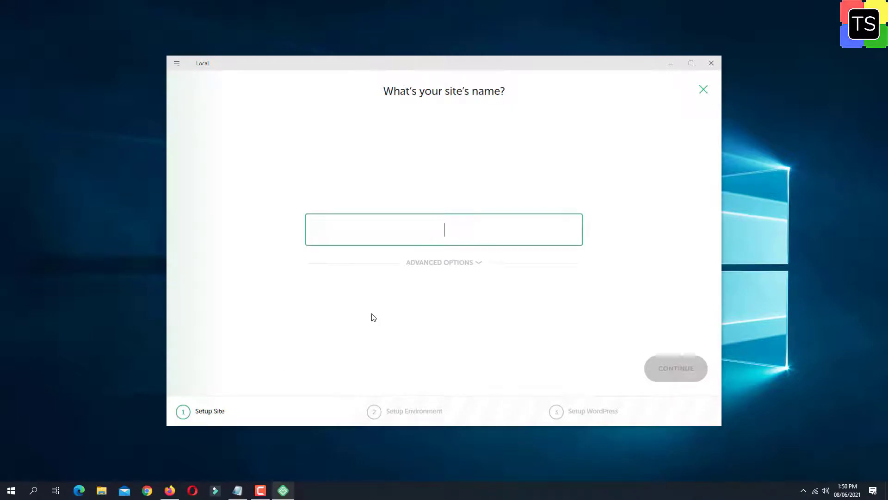
pyautogui.write('Test Websi')
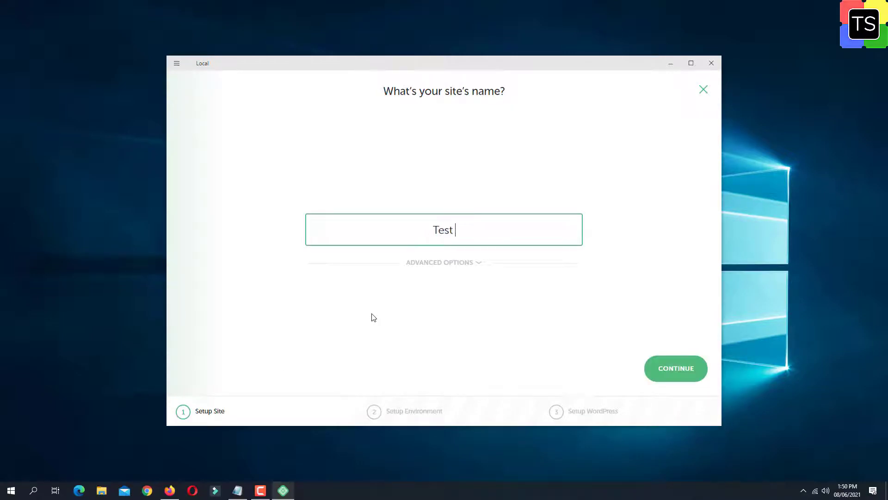
pyautogui.write('te')
pyautogui.click(676, 370)
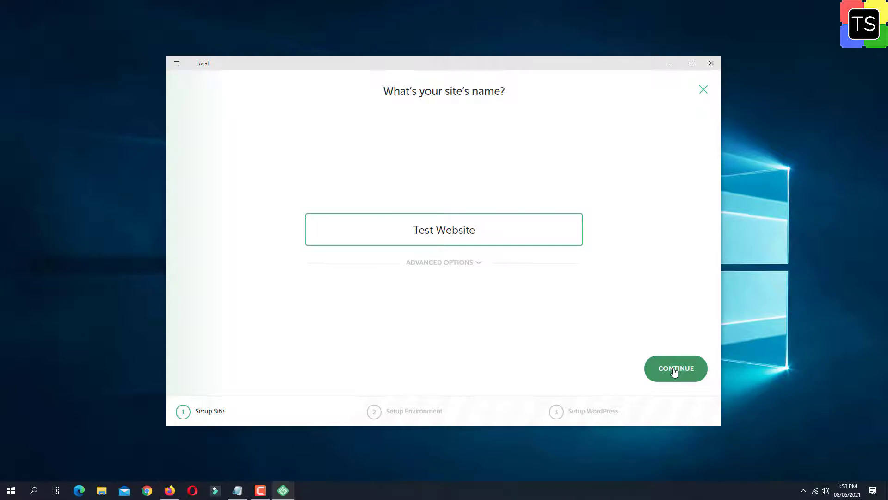
pyautogui.click(674, 369)
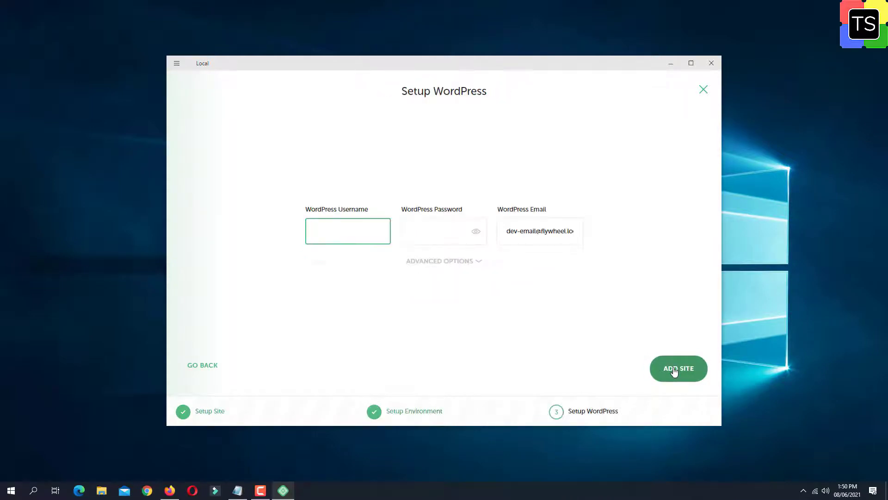
# - Set WordPress username admin, a password and the owner's e-mail, then add the site
pyautogui.write('admin')
pyautogui.press('Tab')
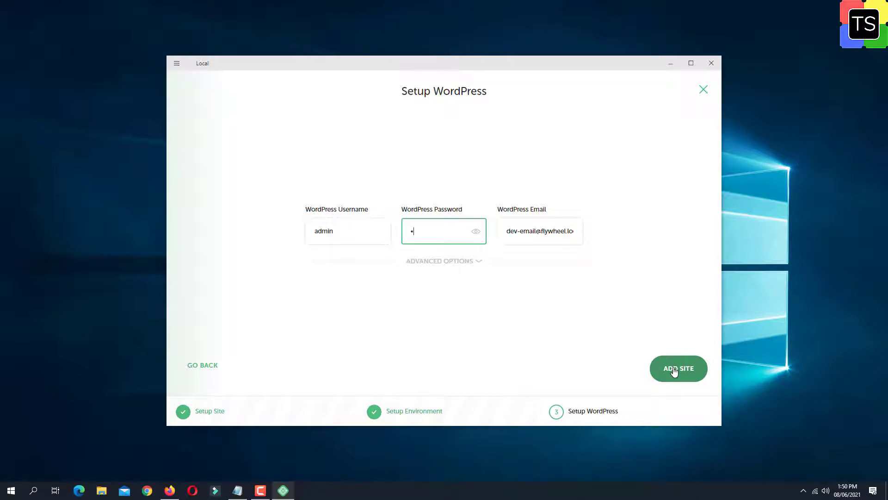
pyautogui.write('••••••••••')
pyautogui.tripleClick(536, 231)
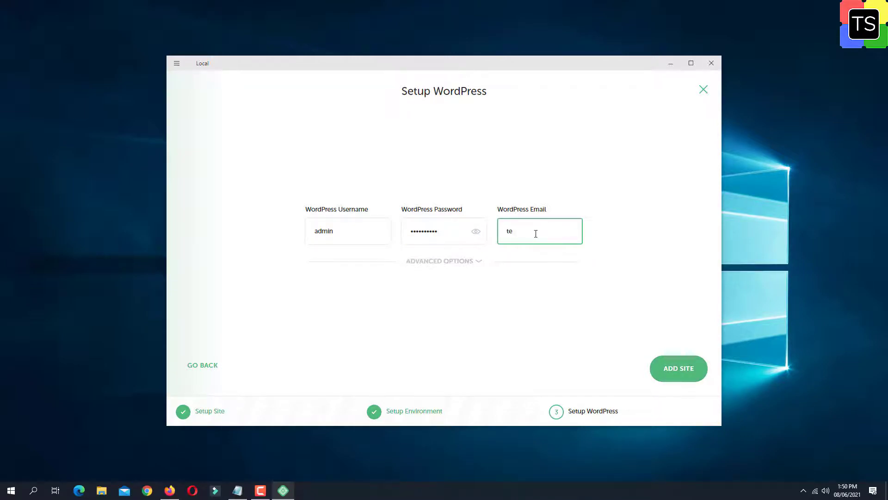
pyautogui.click(684, 374)
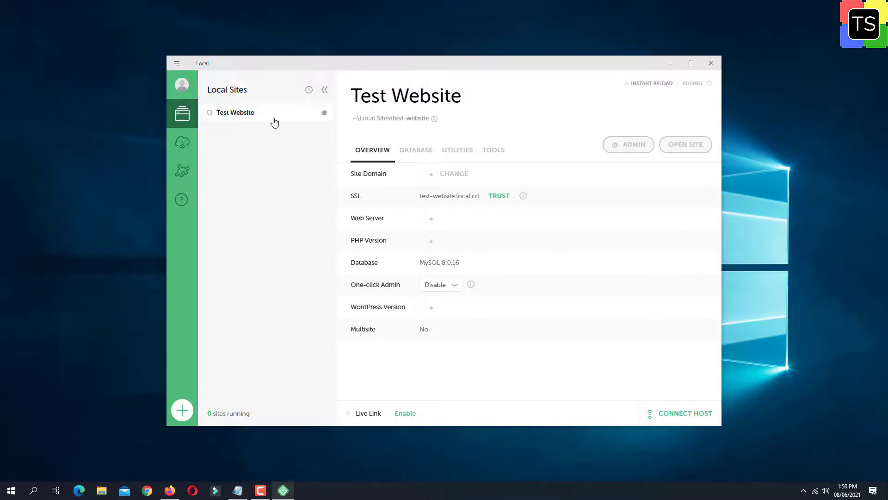
# - Allow Local, mailhog and the remaining service through Windows Firewall so Test Website starts running
pyautogui.click(501, 329)
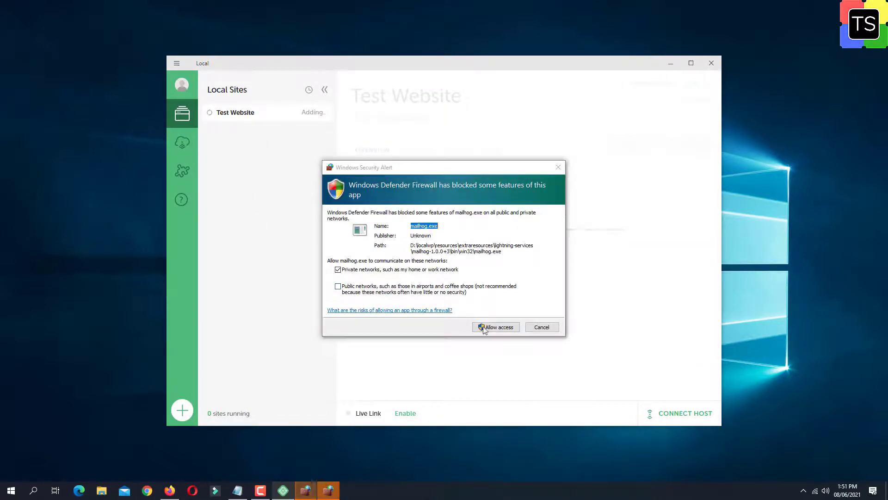
pyautogui.click(492, 329)
pyautogui.click(492, 328)
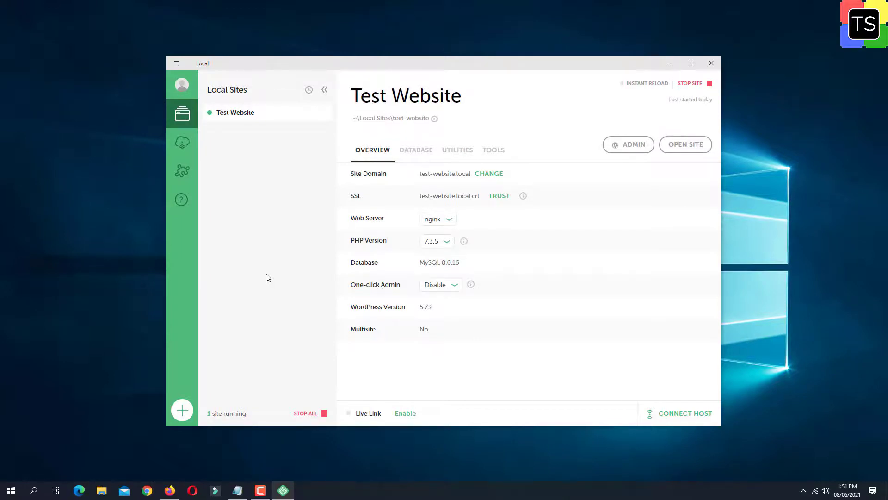
pyautogui.rightClick(238, 120)
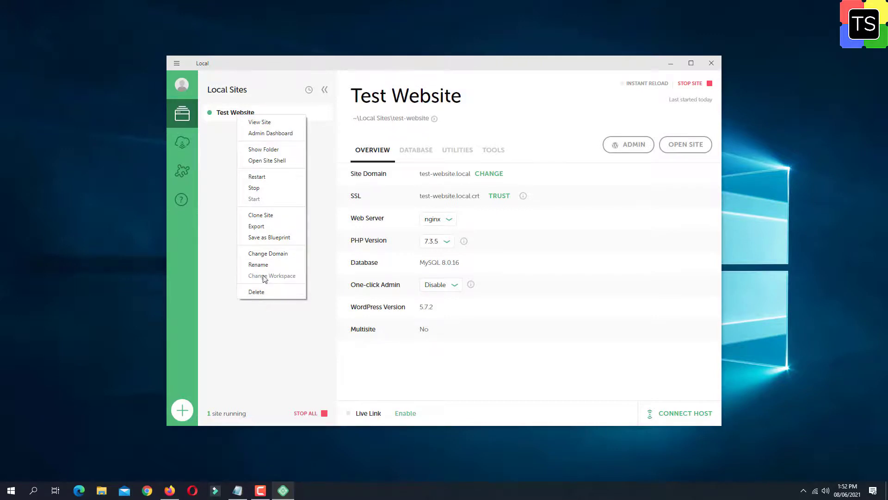
pyautogui.click(220, 245)
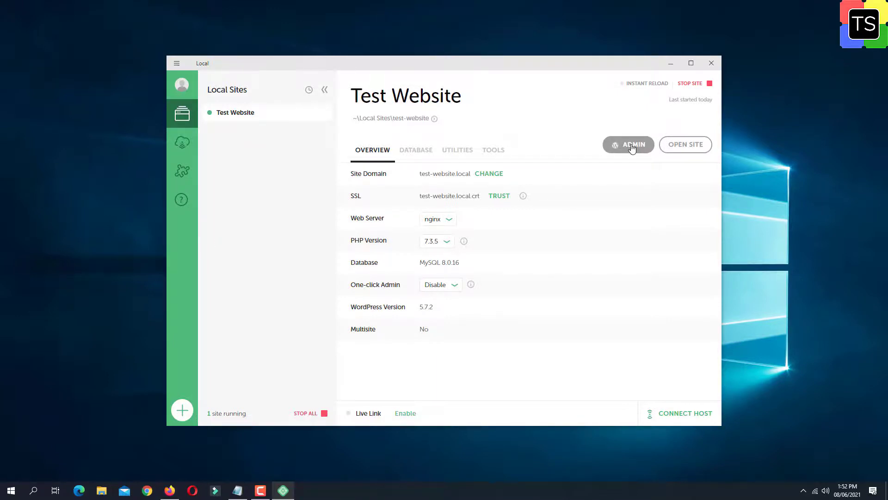
# - Log in to Test Website's wp-admin as admin and decline Edge's save-password offer
pyautogui.click(632, 147)
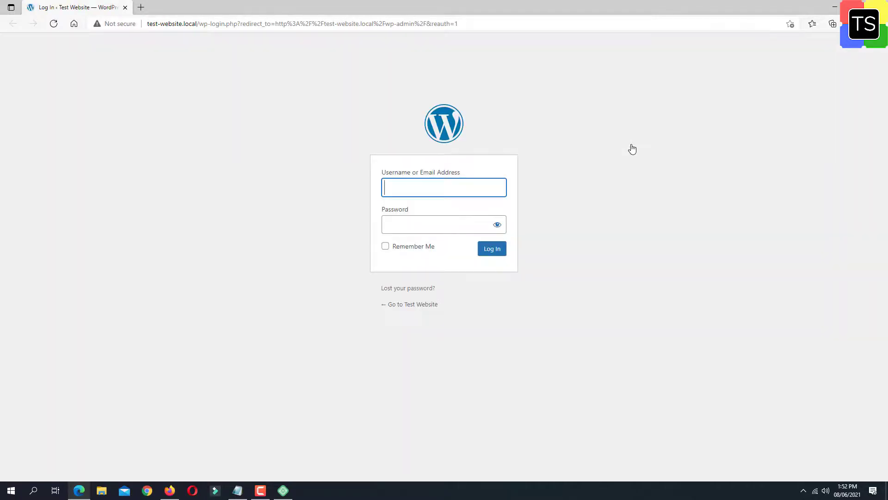
pyautogui.write('admin')
pyautogui.press('Tab')
pyautogui.write('••••••••••')
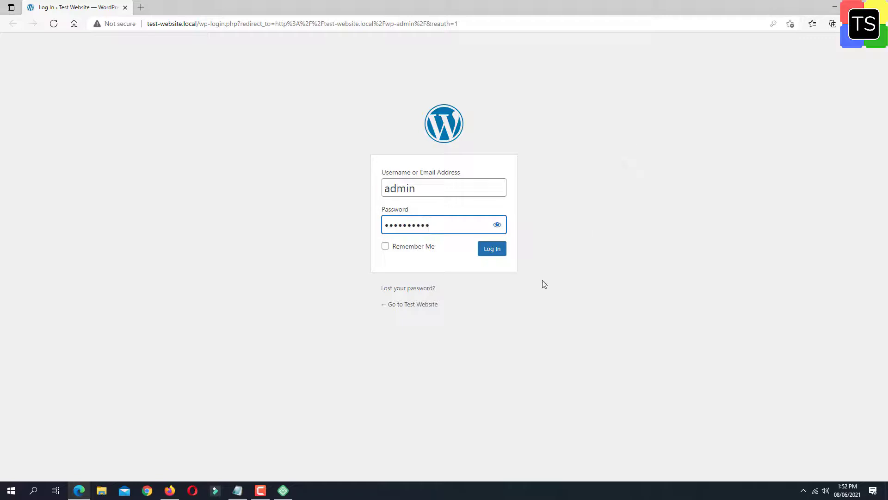
pyautogui.click(491, 253)
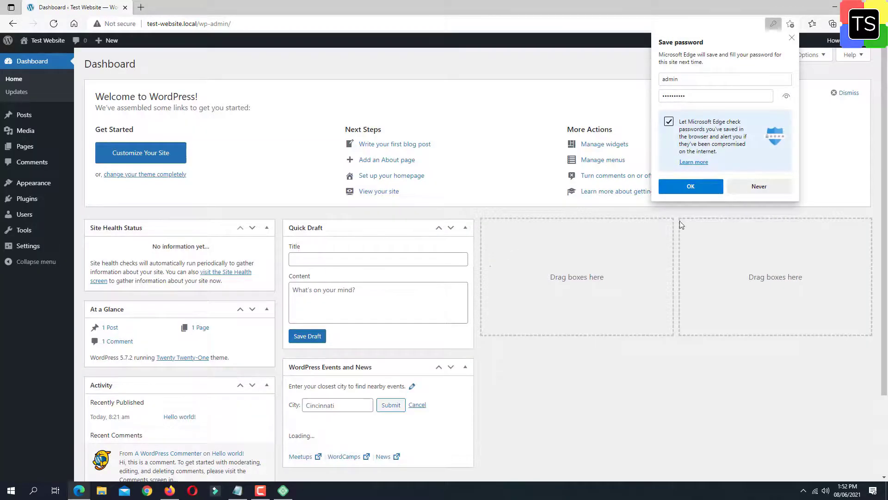
pyautogui.click(769, 186)
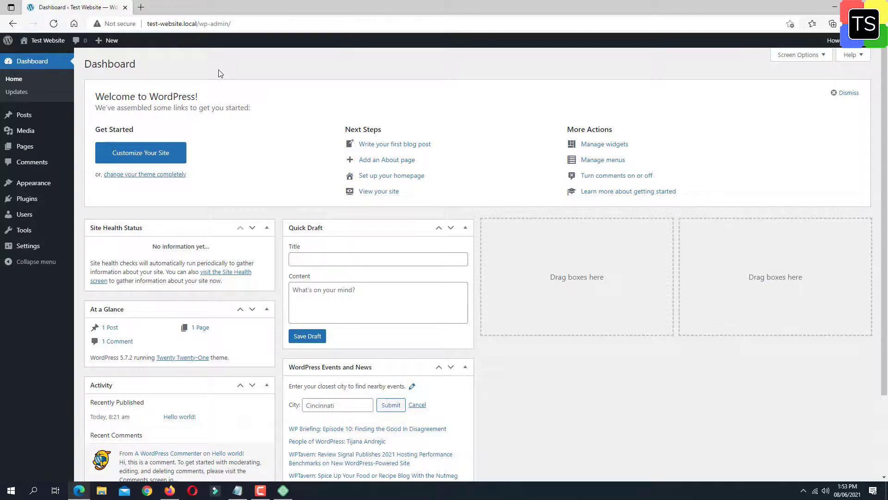
# - Enable Live Link for Test Website in Local, copy its address, and return to Firefox
pyautogui.click(833, 6)
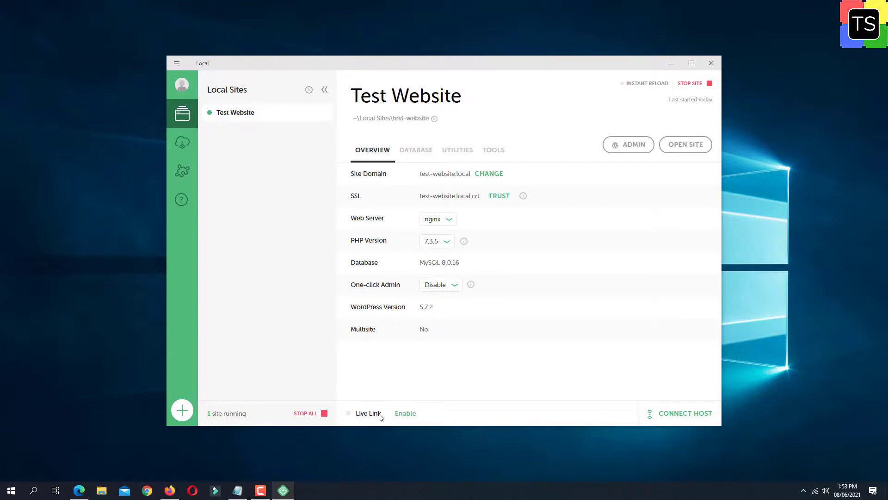
pyautogui.click(406, 417)
pyautogui.click(417, 415)
pyautogui.click(170, 492)
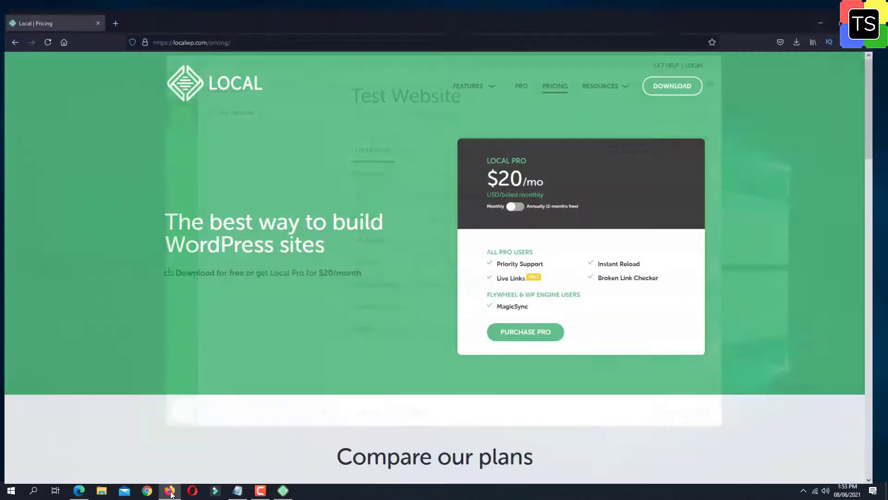
# - Open the pasted ngrok Live Link in a new Firefox tab, view the Hello world page, then minimize Firefox
pyautogui.click(115, 12)
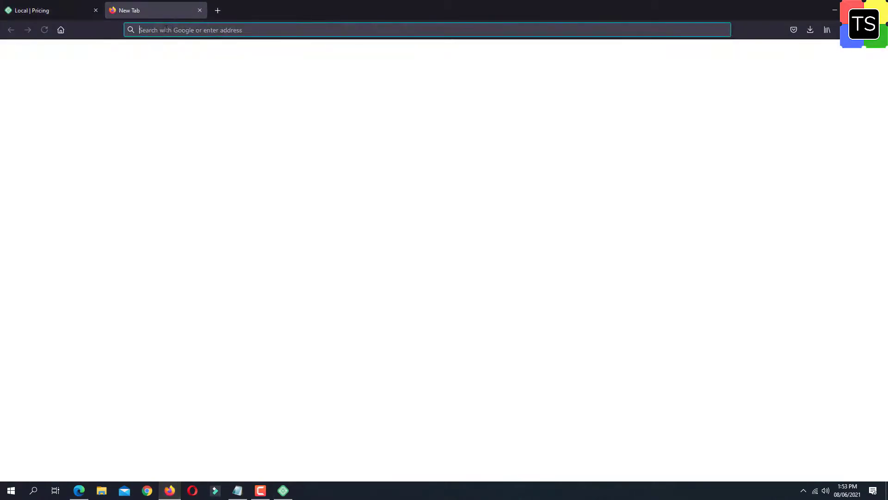
pyautogui.rightClick(172, 32)
pyautogui.click(200, 96)
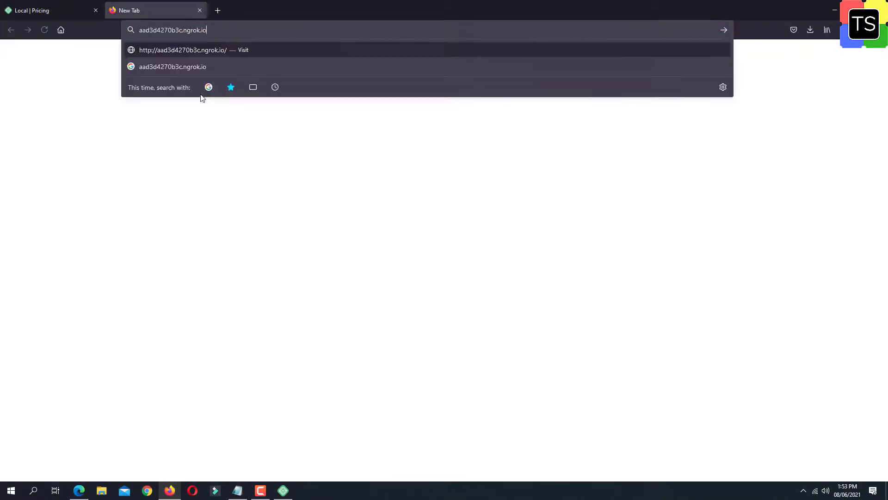
pyautogui.press('Return')
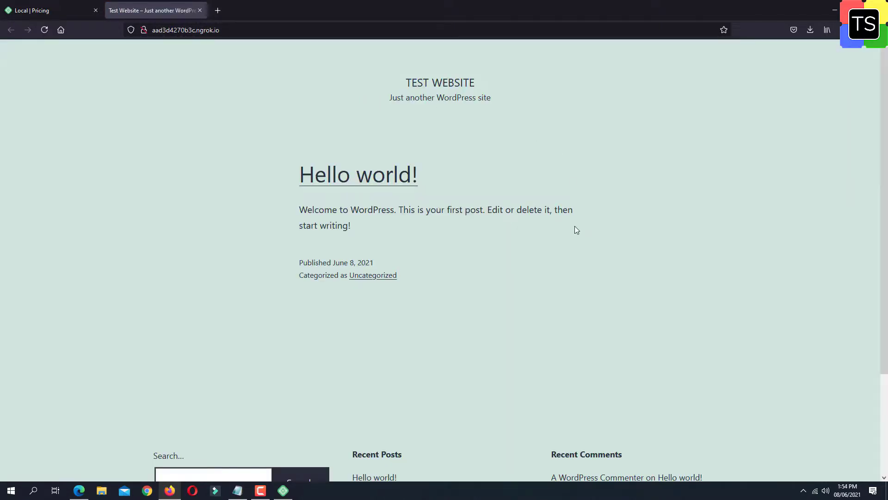
pyautogui.scroll(-3, 575, 227)
pyautogui.scroll(3, 589, 278)
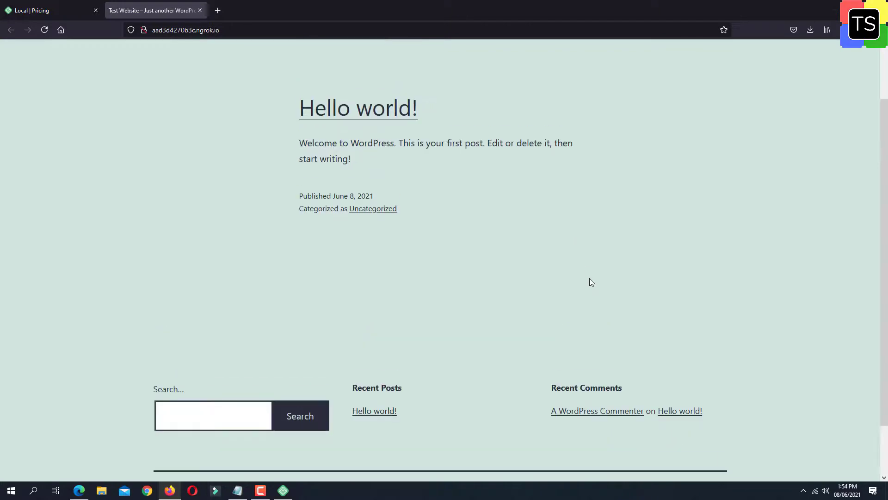
pyautogui.click(836, 11)
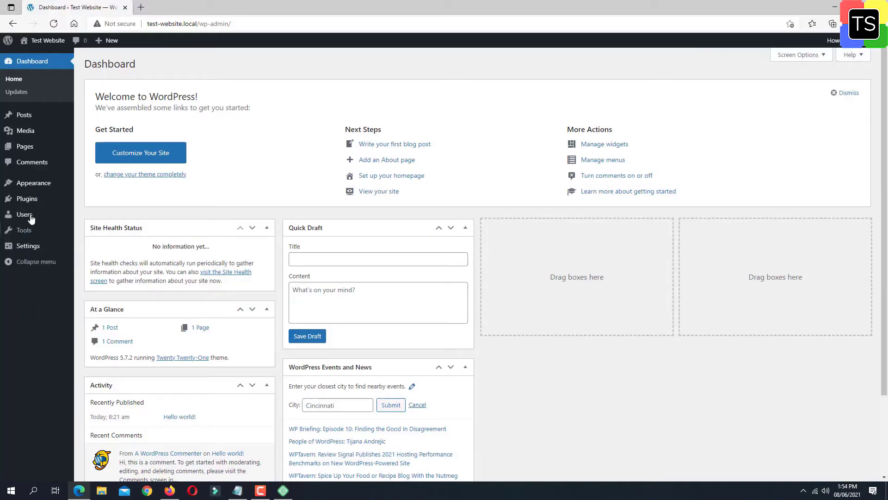
# - Search Plugins > Add New for 'really simple ssl', then minimize Edge and Local
pyautogui.moveTo(35, 214)
pyautogui.click(92, 212)
pyautogui.click(761, 90)
pyautogui.write('reall')
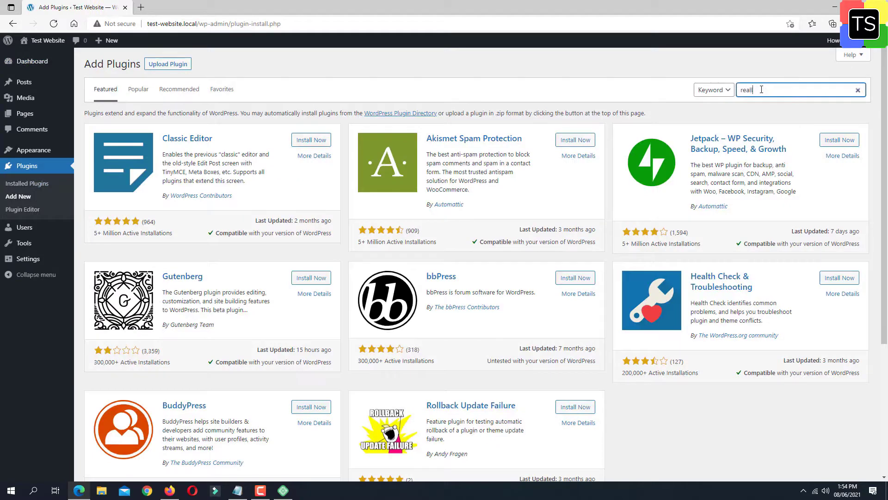
pyautogui.write('y simple ssl')
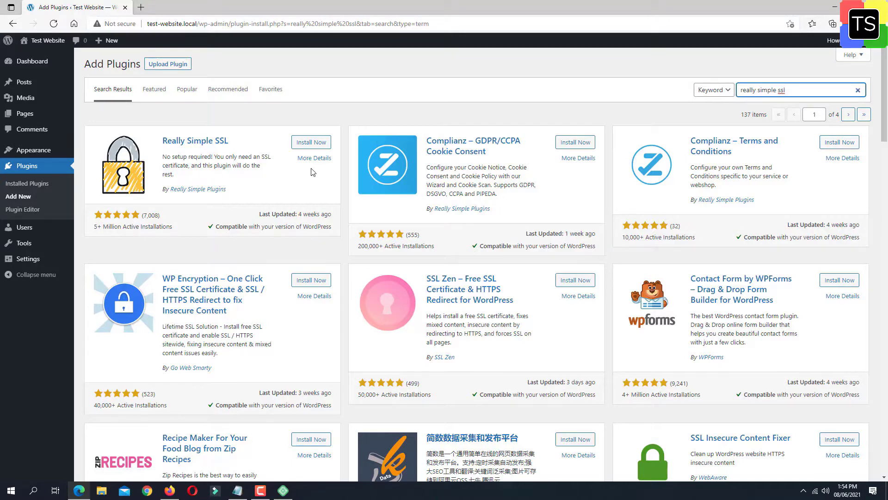
pyautogui.click(835, 6)
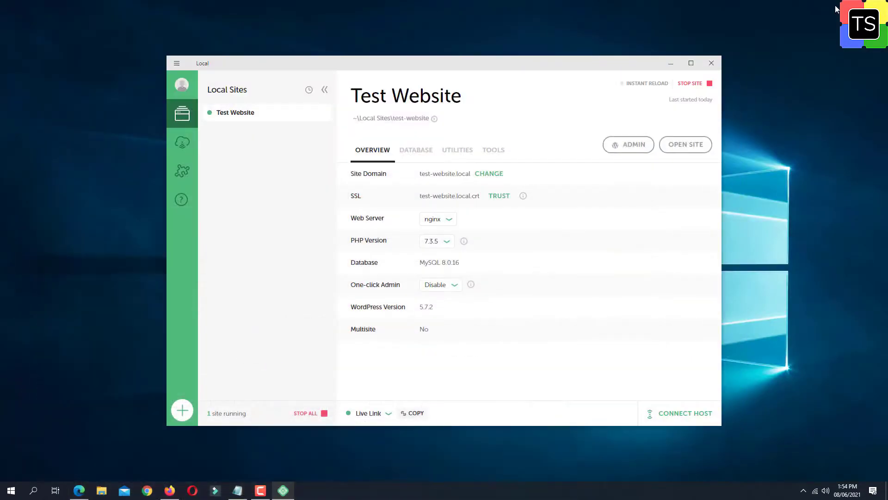
pyautogui.click(674, 63)
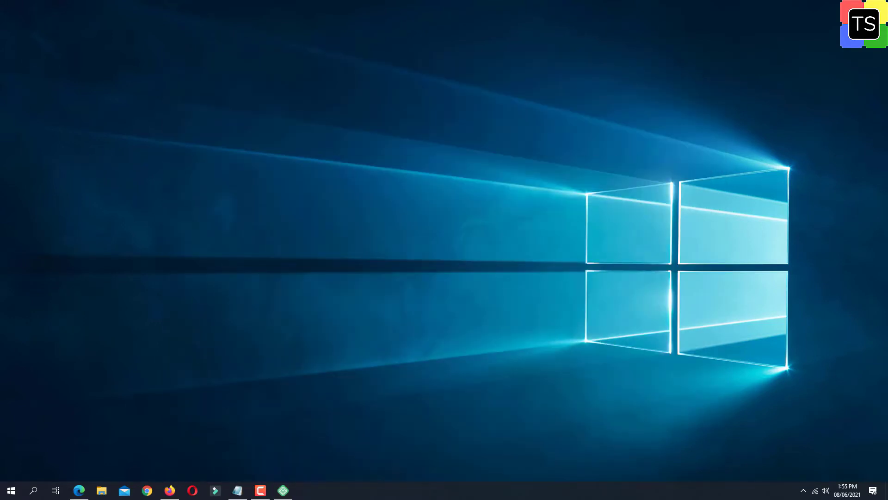